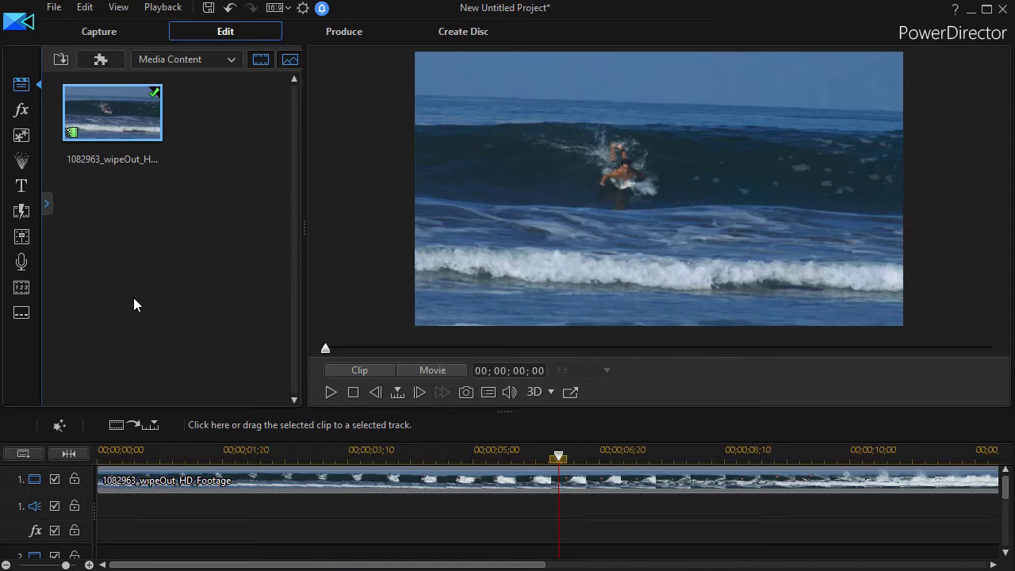
# - Open the Title Room from the left sidebar to list the title templates
pyautogui.click(23, 187)
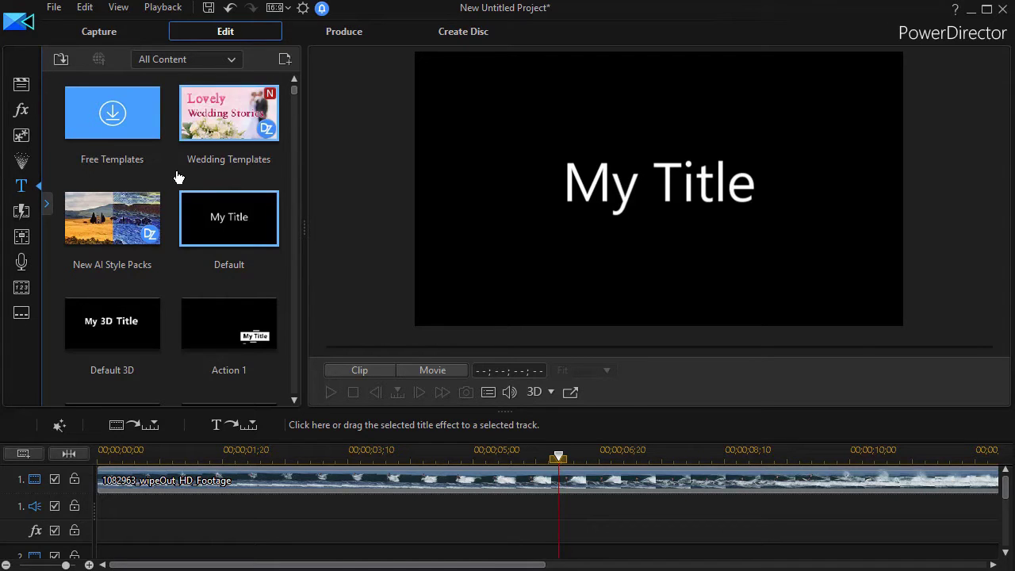
# - Keep the All Content category, scroll the title list and select the Click to Add template
pyautogui.click(232, 61)
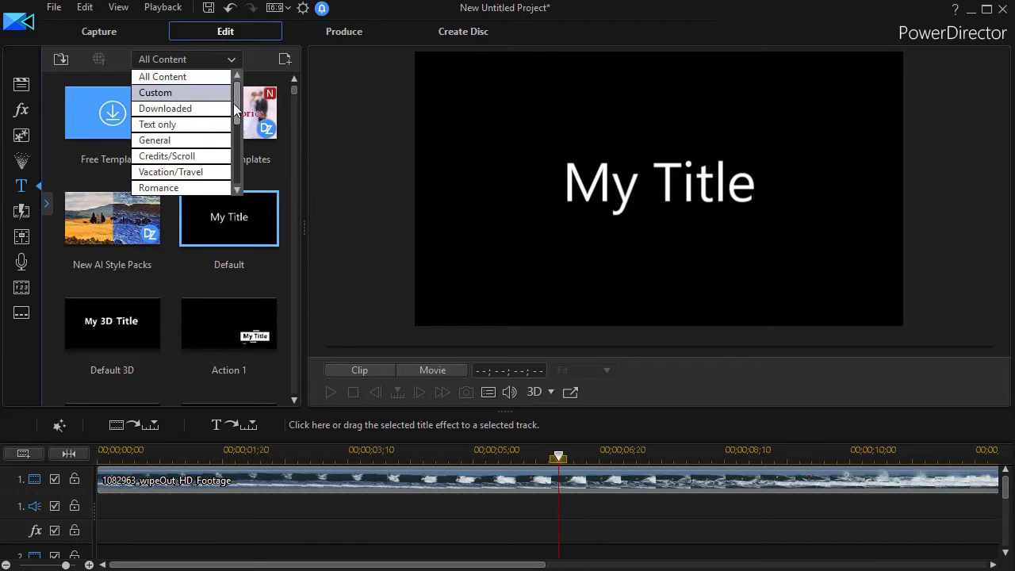
pyautogui.moveTo(238, 117); pyautogui.dragTo(238, 176)
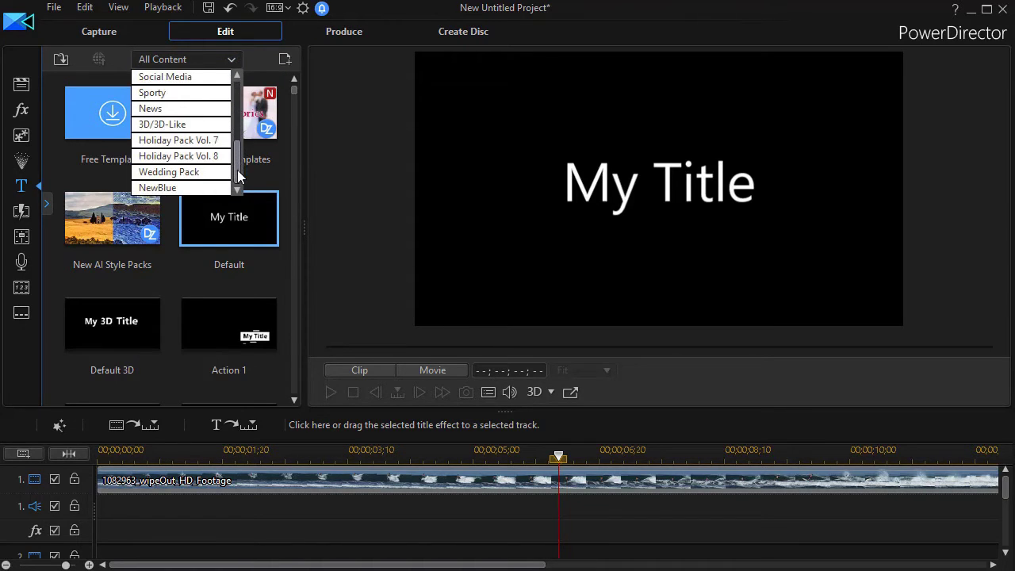
pyautogui.moveTo(240, 138); pyautogui.dragTo(234, 122)
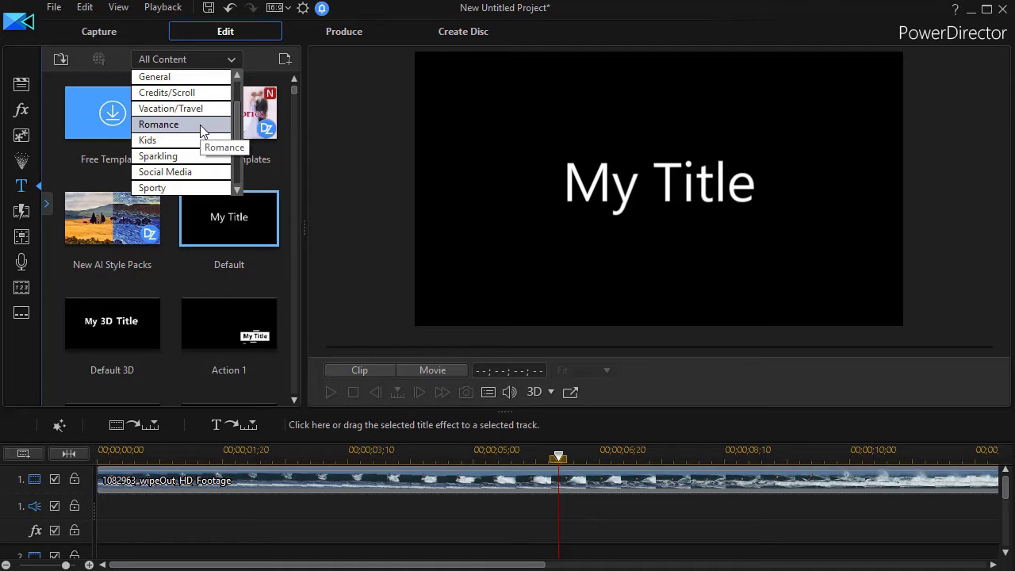
pyautogui.moveTo(237, 111); pyautogui.dragTo(232, 85)
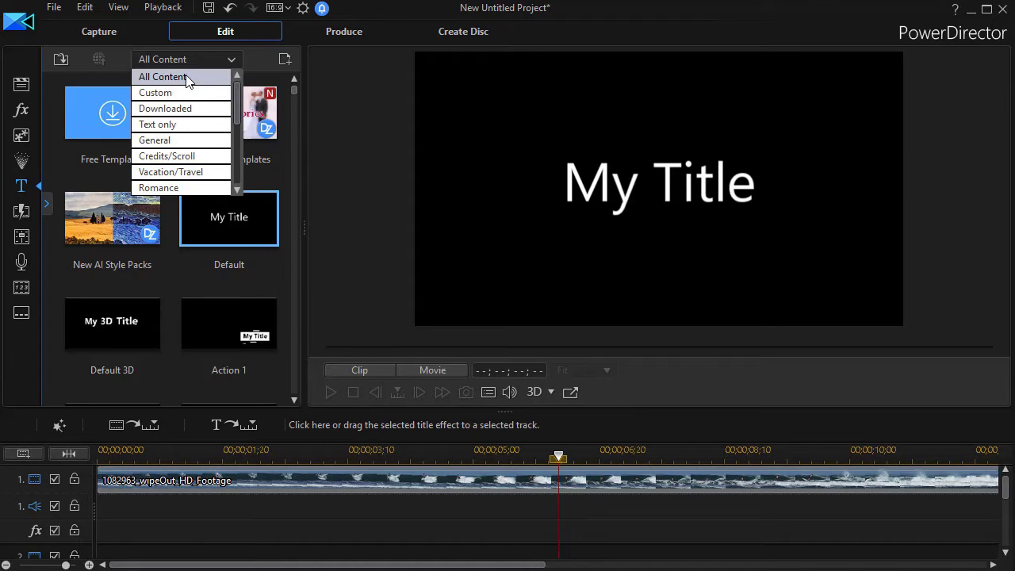
pyautogui.click(191, 77)
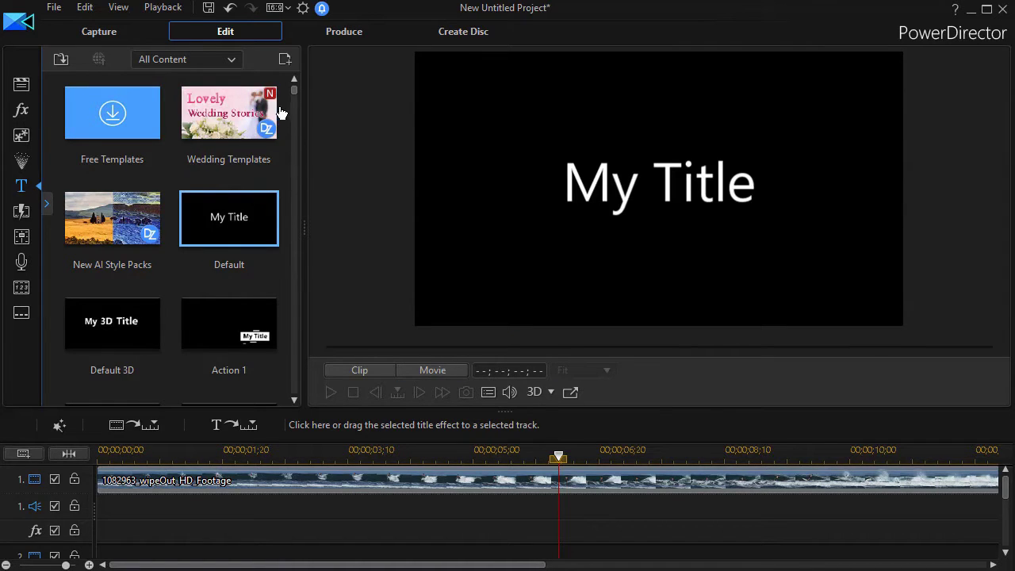
pyautogui.scroll(-2, 293, 92)
pyautogui.moveTo(293, 127); pyautogui.dragTo(293, 137)
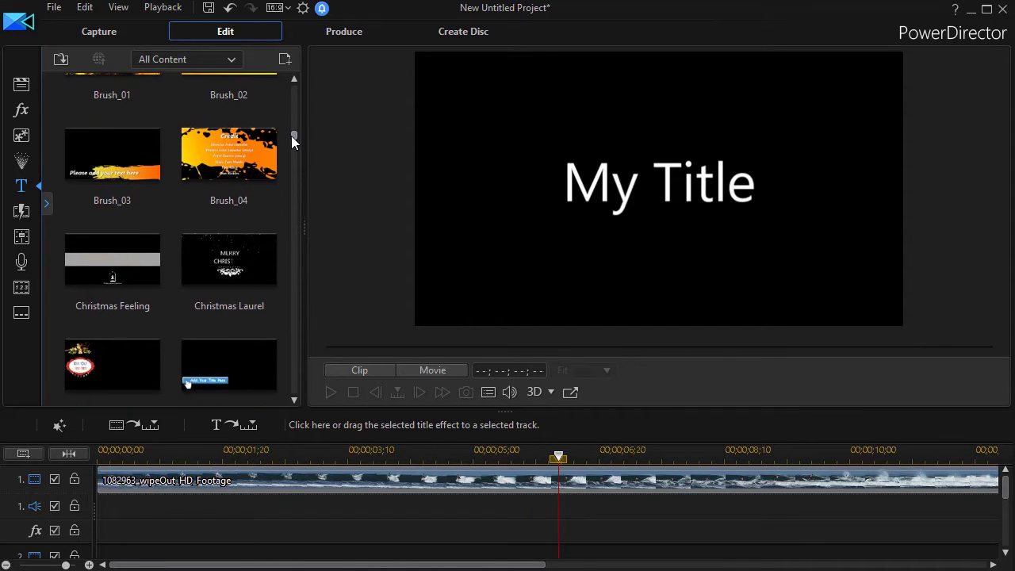
pyautogui.click(221, 372)
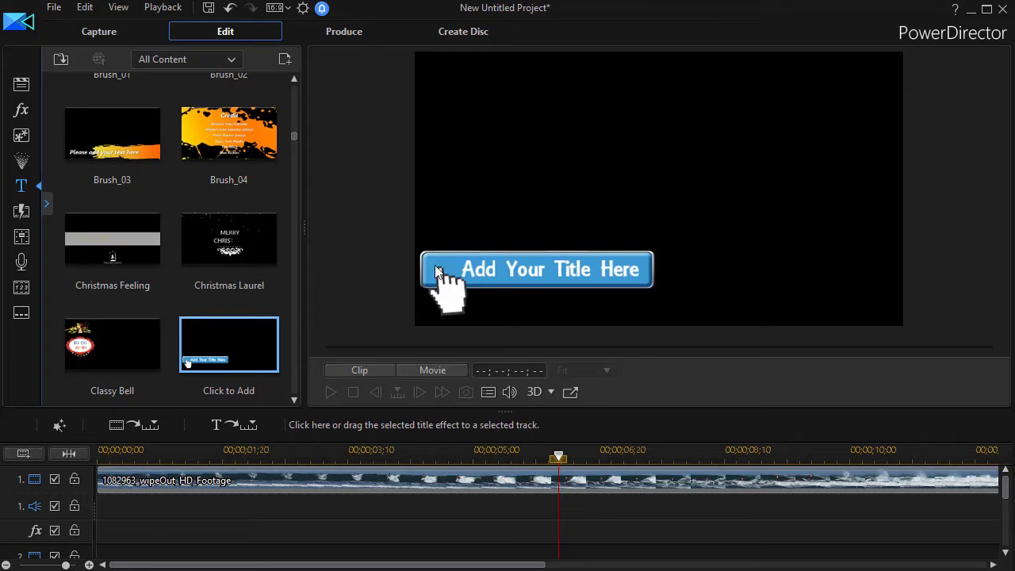
# - Open Click to Add in Title Designer and set its font colour to red (255, 0, 0)
pyautogui.doubleClick(235, 348)
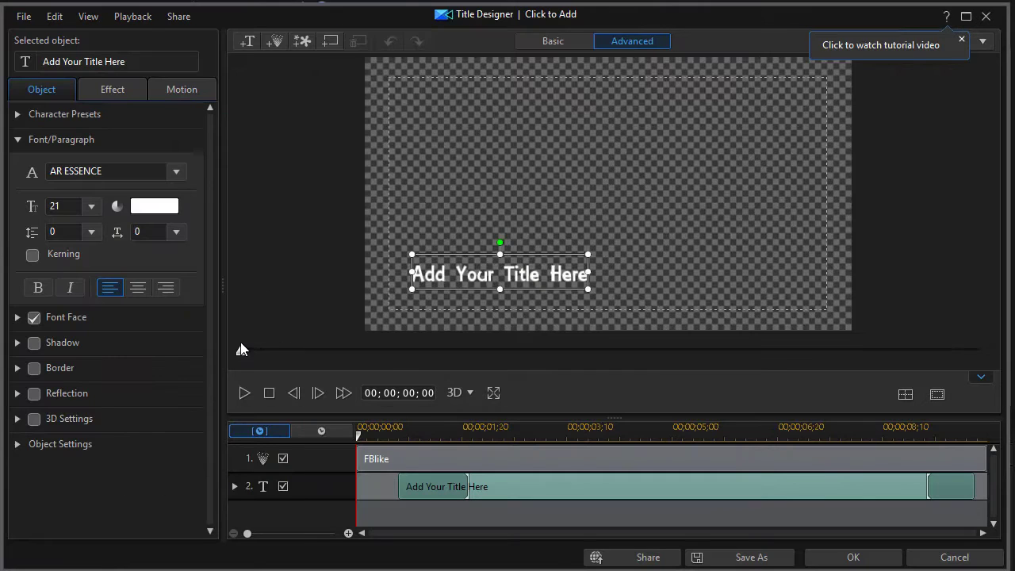
pyautogui.click(145, 208)
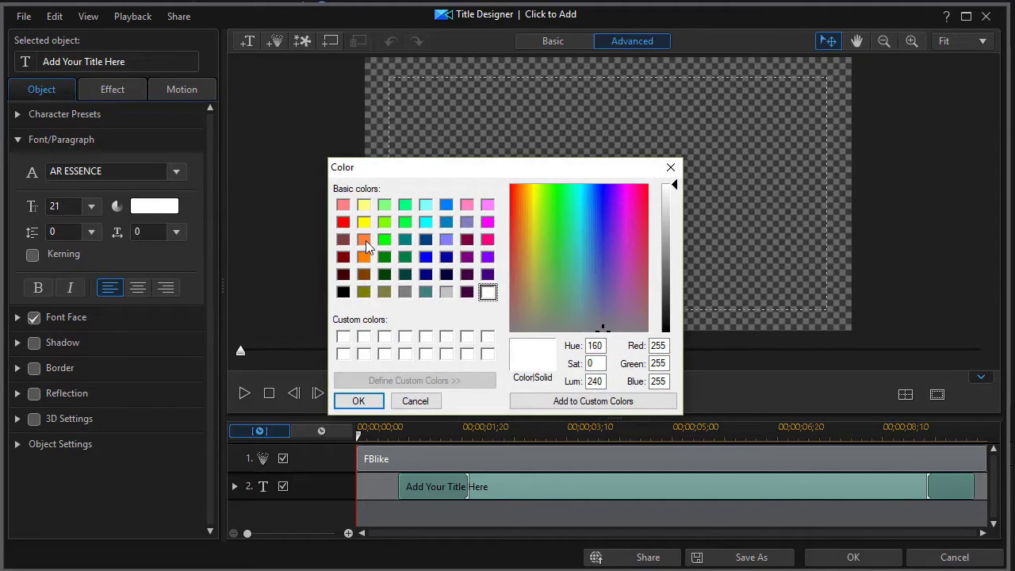
pyautogui.click(342, 222)
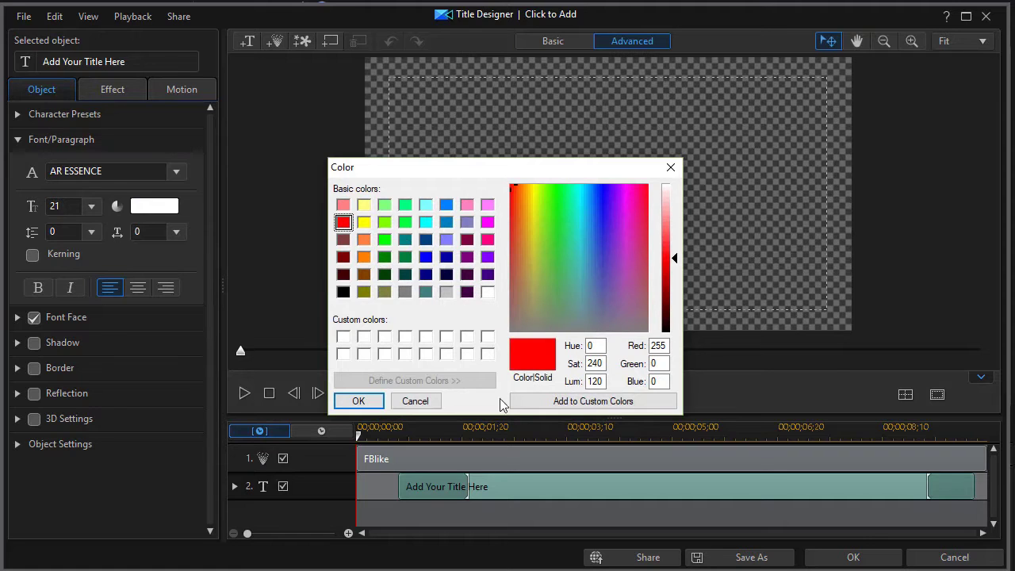
pyautogui.click(353, 399)
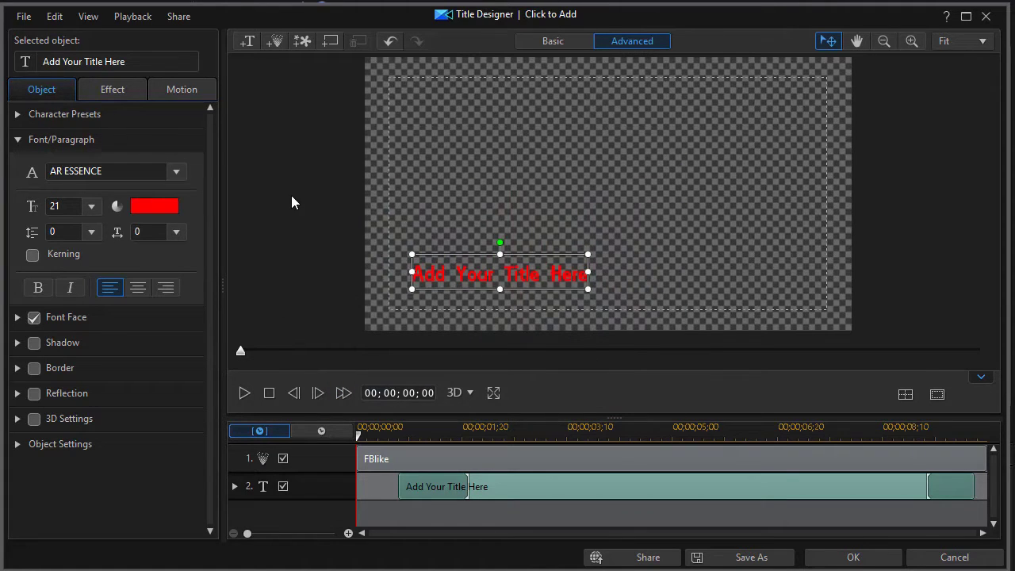
# - Save the red-text title as a custom template named 'junk'
pyautogui.click(862, 561)
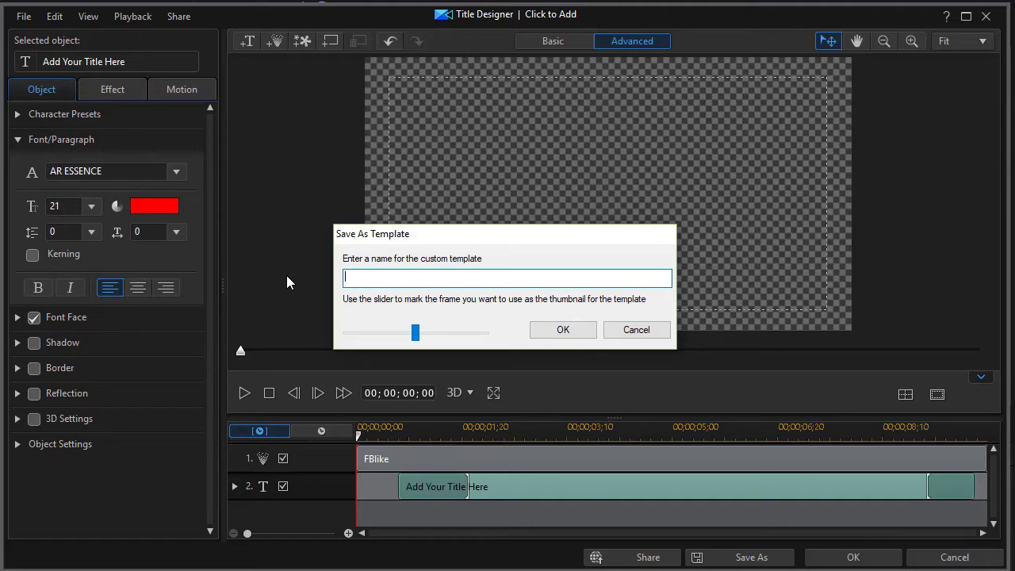
pyautogui.write('l')
pyautogui.write('unk')
pyautogui.click(564, 329)
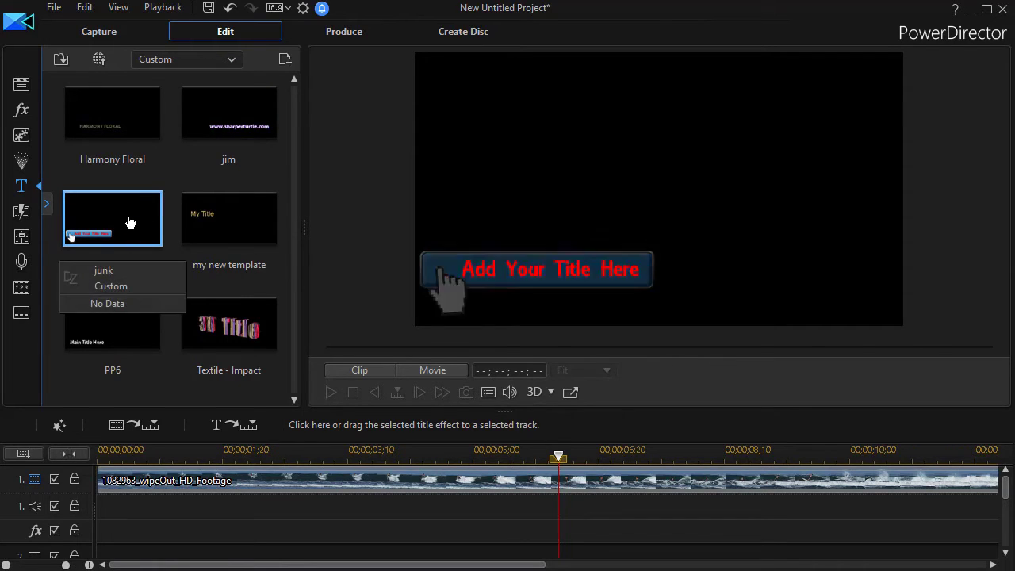
# - Delete the 'junk' custom title template, confirming with Yes
pyautogui.rightClick(131, 224)
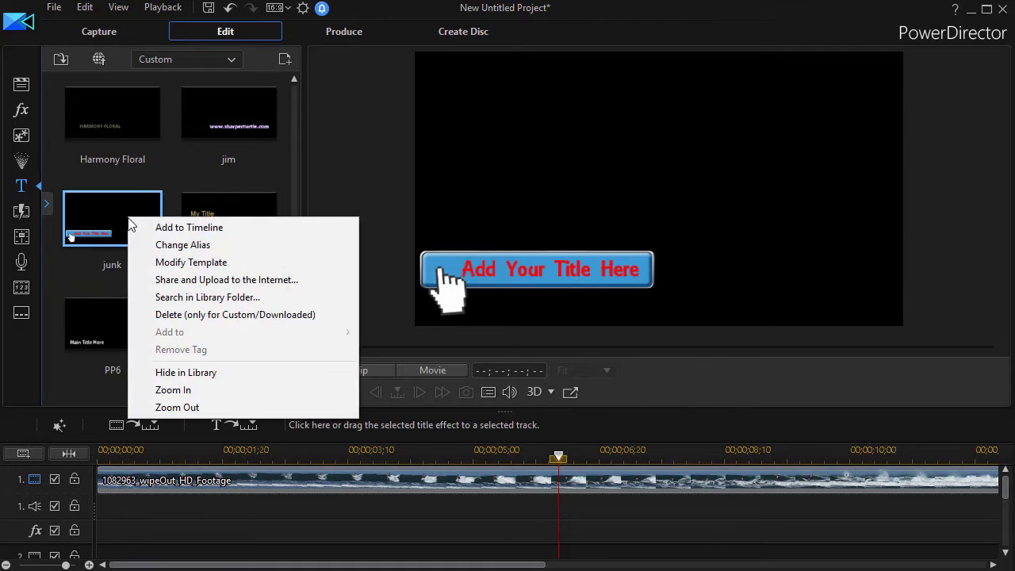
pyautogui.click(198, 315)
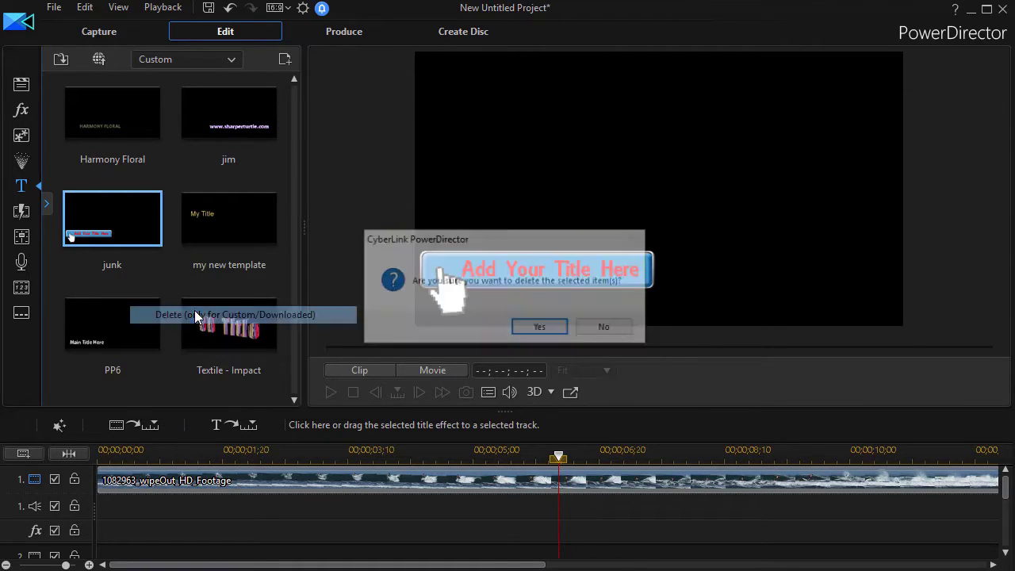
pyautogui.click(541, 328)
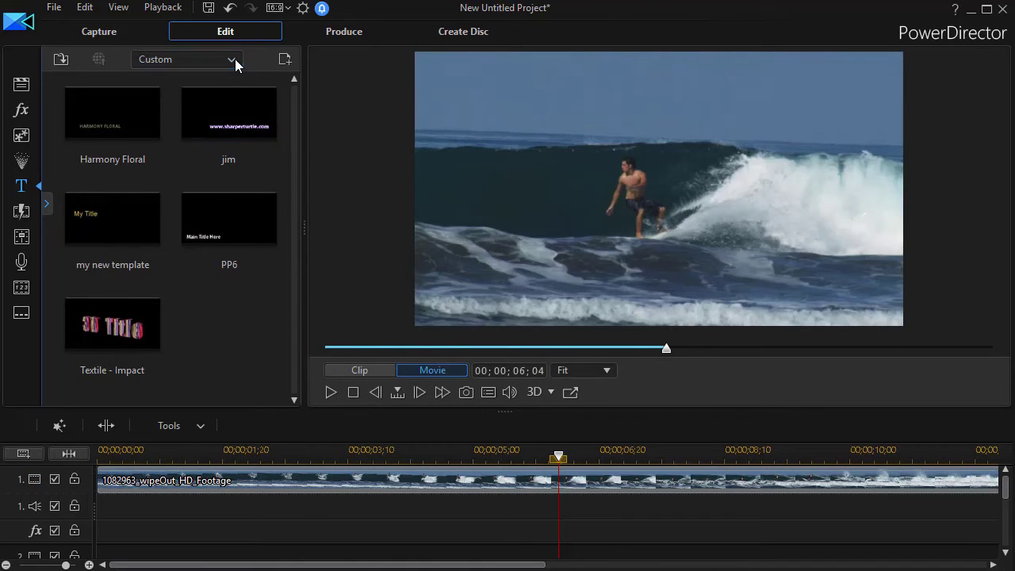
# - Switch the title library back to the All Content category
pyautogui.click(235, 60)
pyautogui.scroll(1, 218, 91)
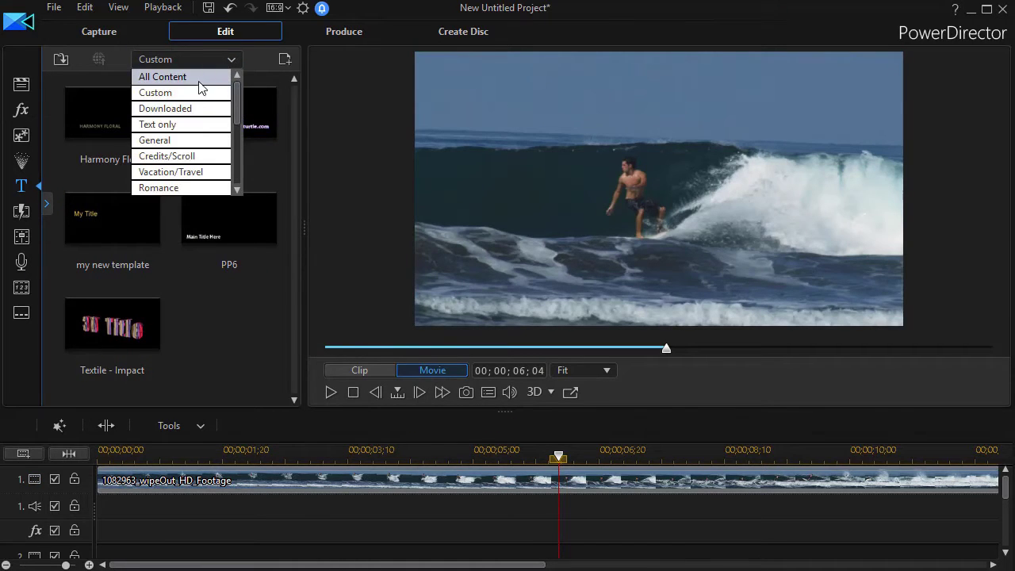
pyautogui.click(163, 76)
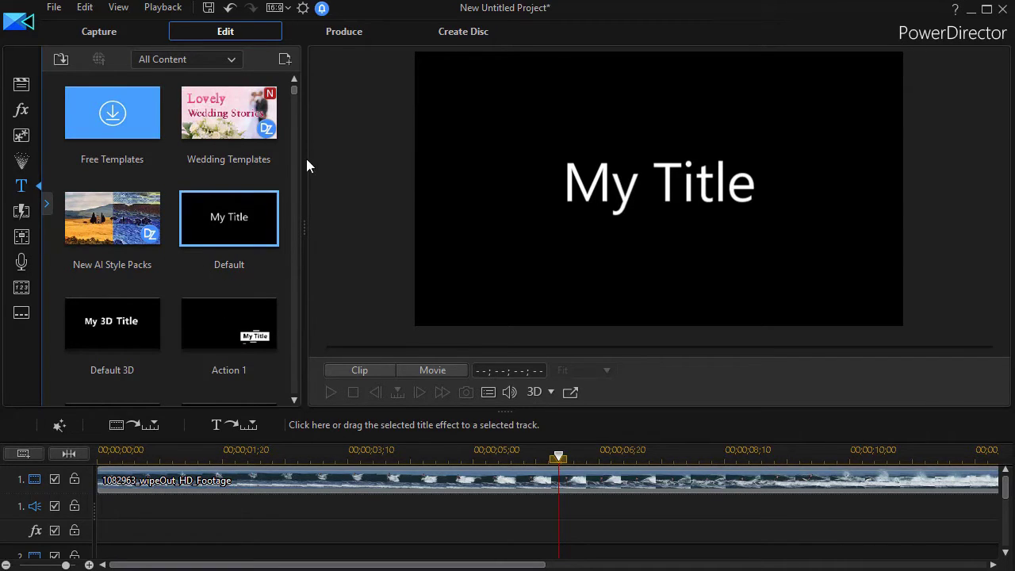
# - Place the Cool Glass Lower 2 title on the timeline and open it in Title Designer
pyautogui.moveTo(292, 95); pyautogui.dragTo(290, 132)
pyautogui.scroll(-3, 176, 293)
pyautogui.scroll(-1, 180, 295)
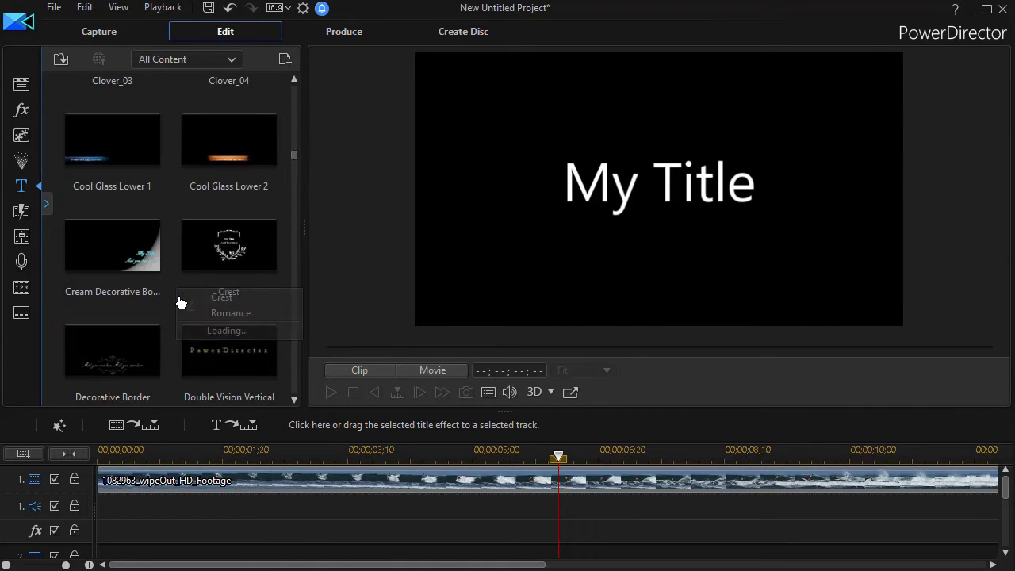
pyautogui.click(252, 187)
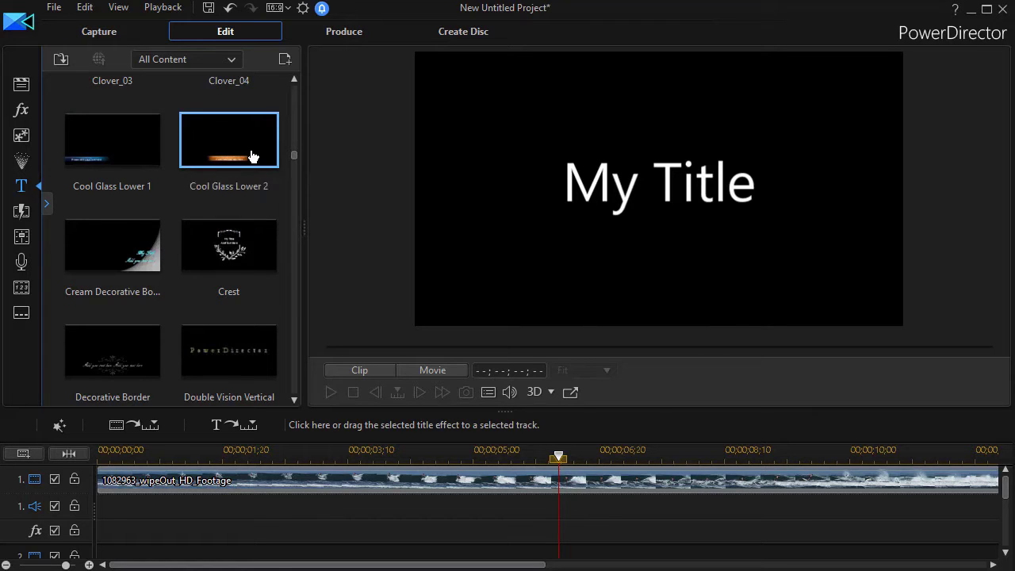
pyautogui.moveTo(229, 170); pyautogui.dragTo(103, 530)
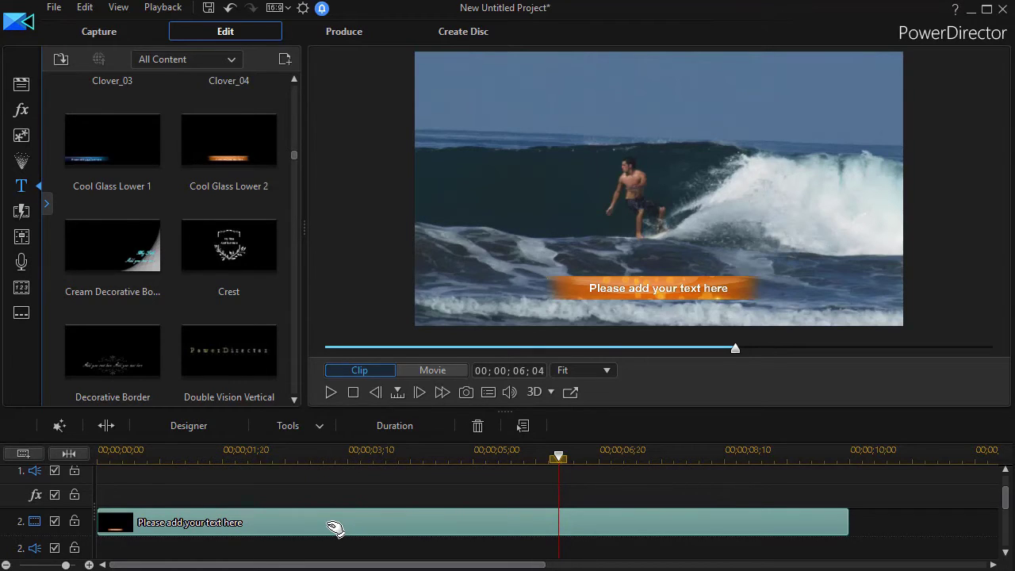
pyautogui.scroll(-1, 335, 529)
pyautogui.doubleClick(325, 524)
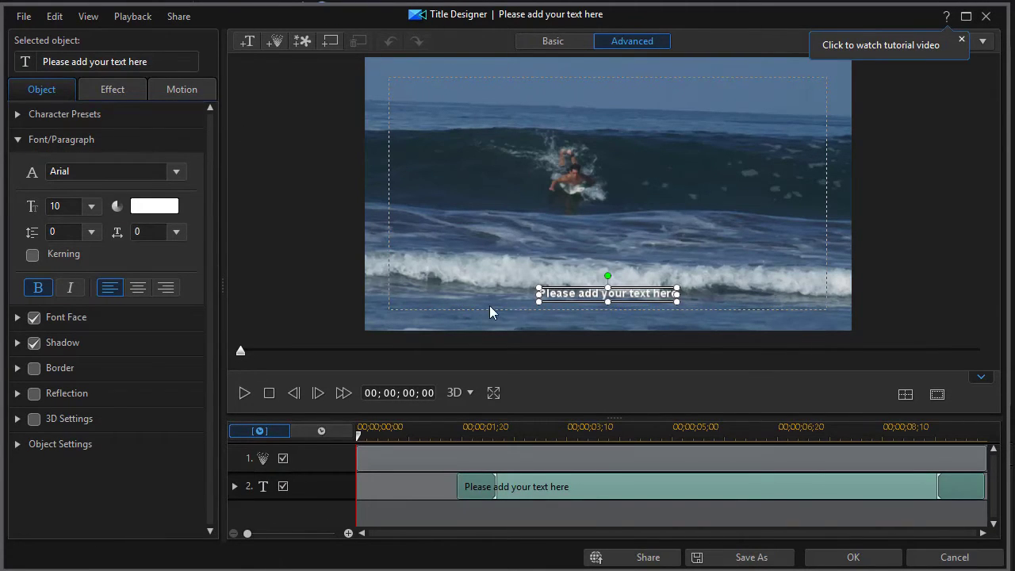
# - Set the lower-third title text colour to red
pyautogui.click(156, 206)
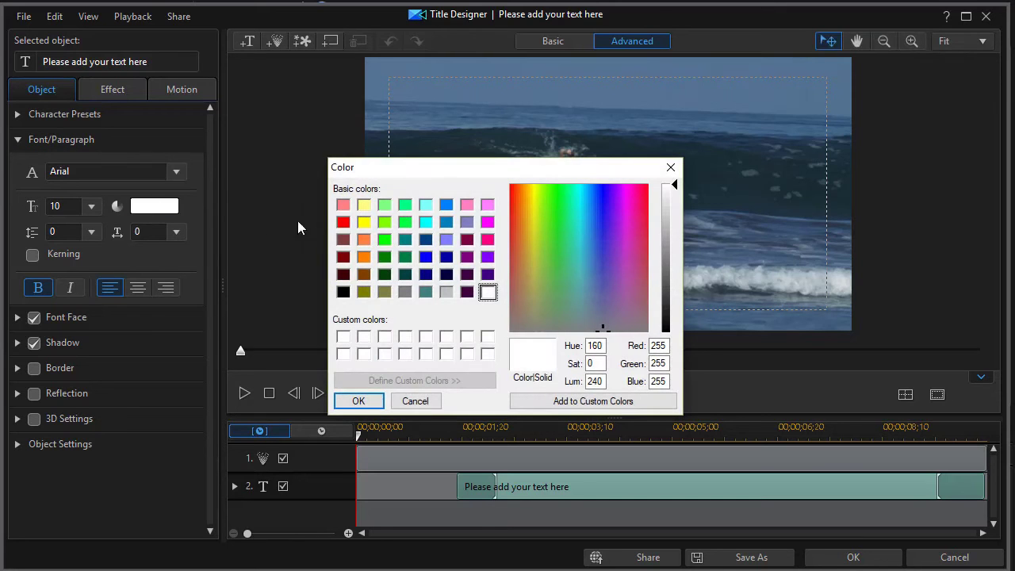
pyautogui.click(342, 224)
pyautogui.click(359, 400)
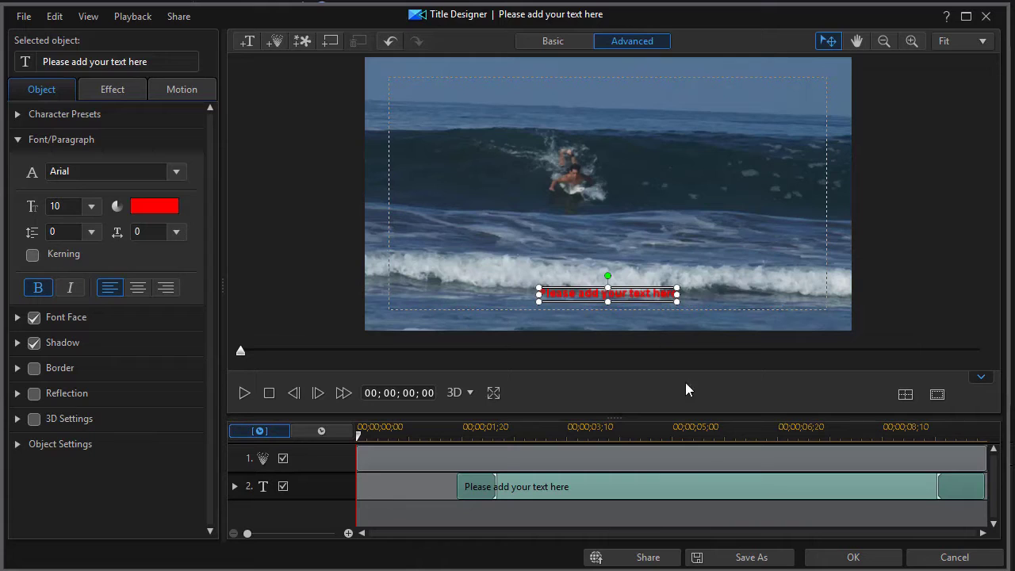
# - Cancel saving as a template and apply the title edits to return to Edit
pyautogui.click(731, 559)
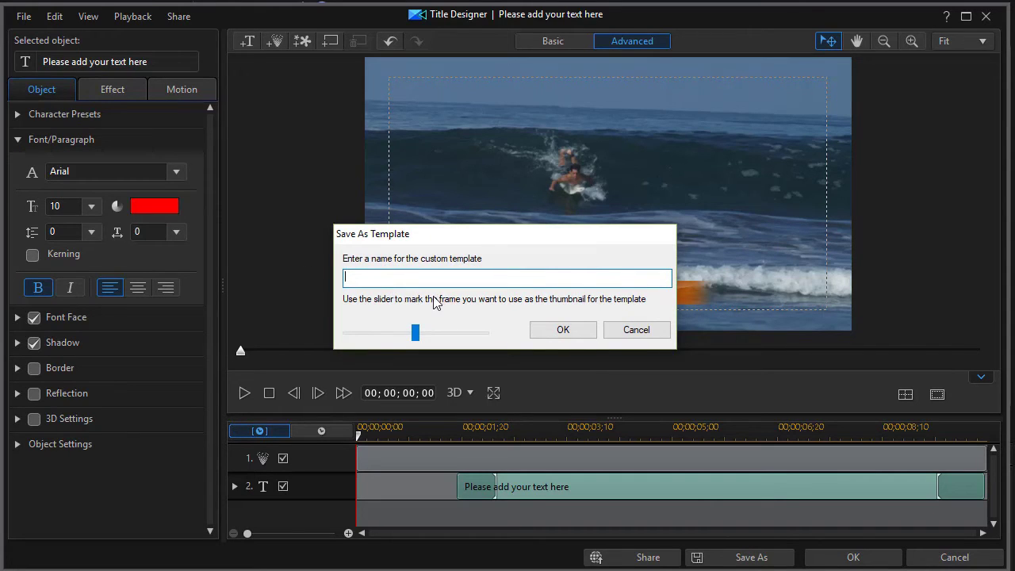
pyautogui.click(636, 330)
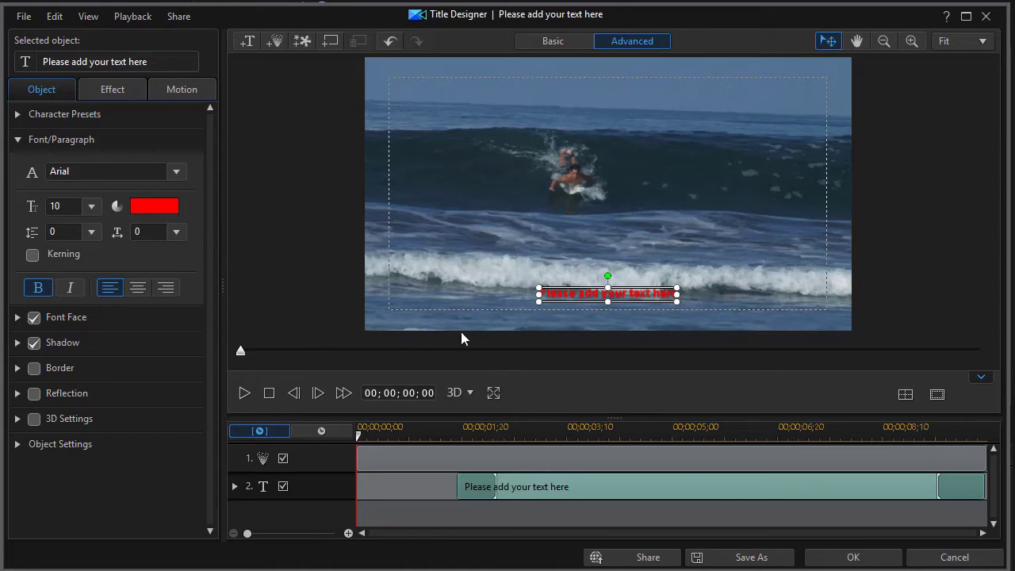
pyautogui.click(874, 558)
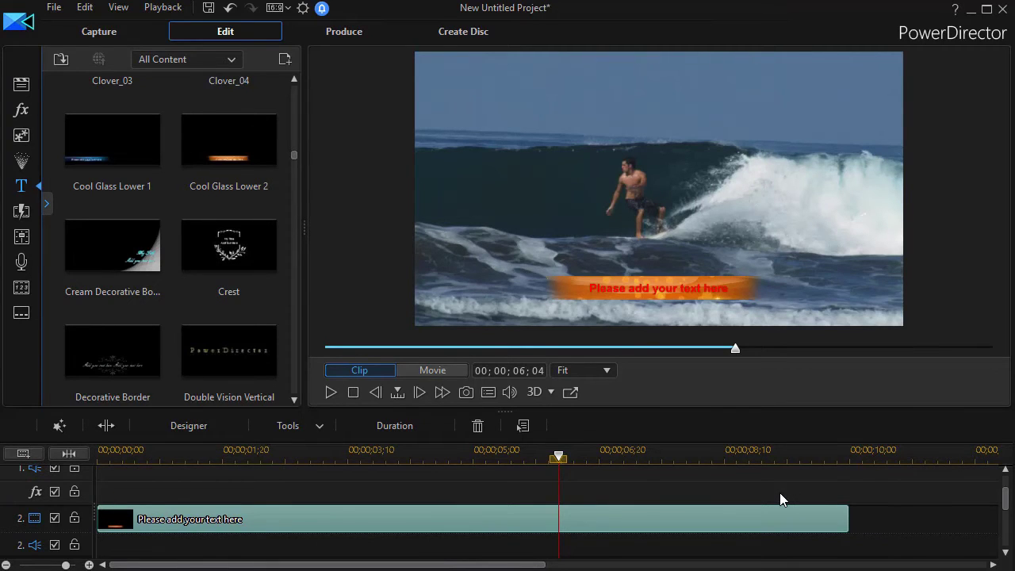
# - Delete the old title clip, drop Cream Decorative Border on track 2 and open it
pyautogui.press('Delete')
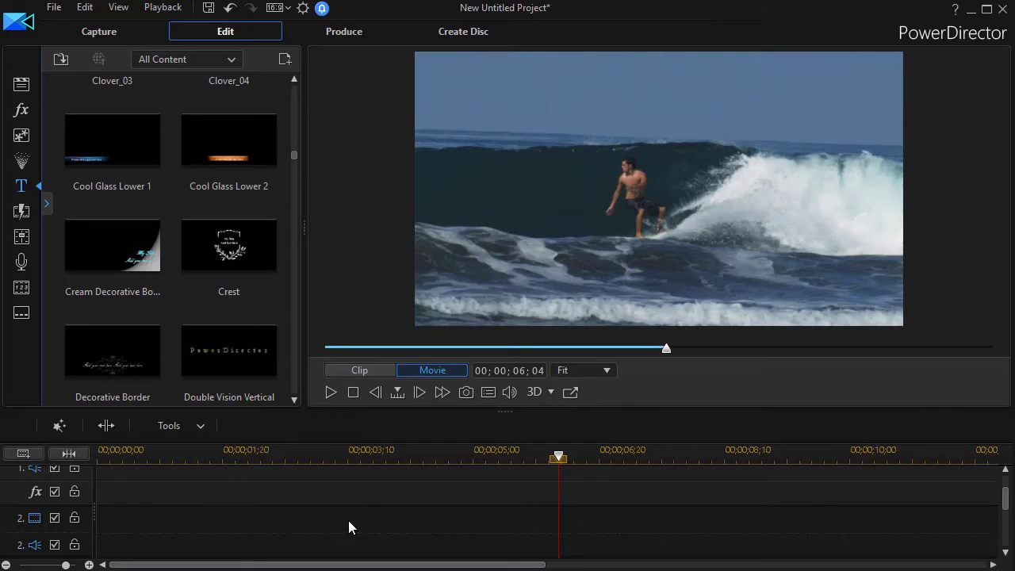
pyautogui.moveTo(295, 154); pyautogui.dragTo(291, 159)
pyautogui.scroll(-1, 291, 158)
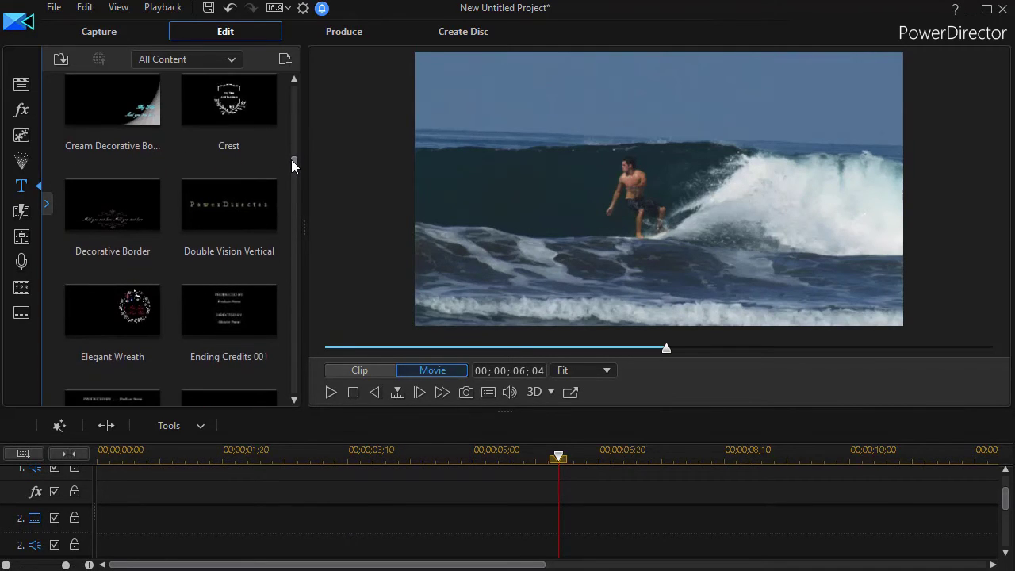
pyautogui.click(104, 115)
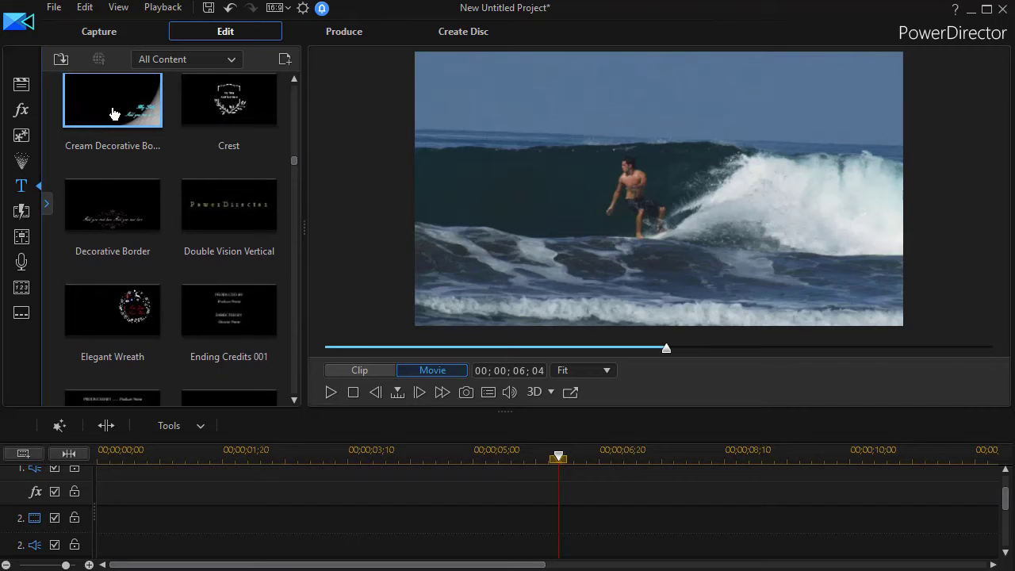
pyautogui.click(115, 109)
pyautogui.moveTo(115, 110); pyautogui.dragTo(112, 503)
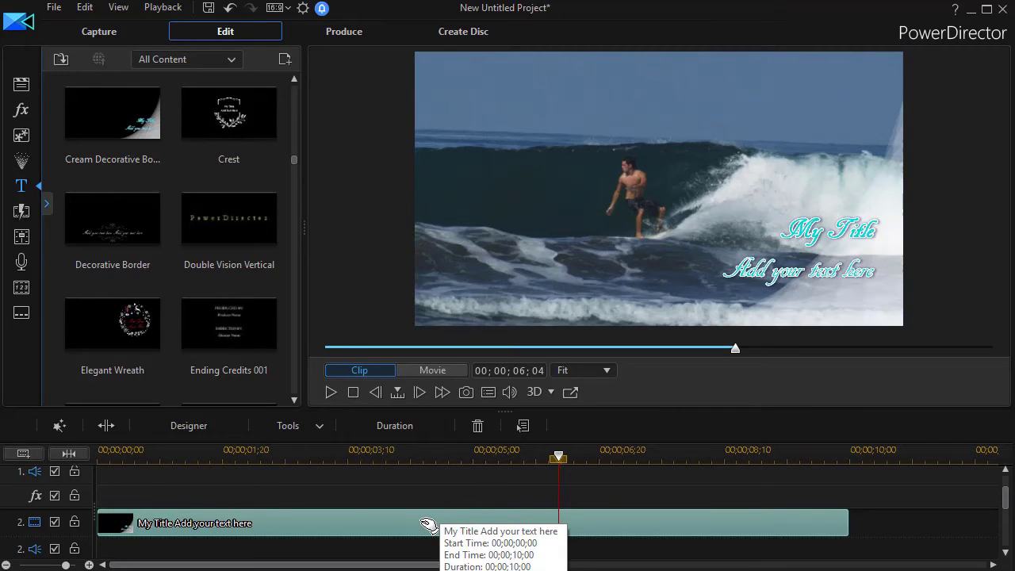
pyautogui.scroll(-1, 428, 528)
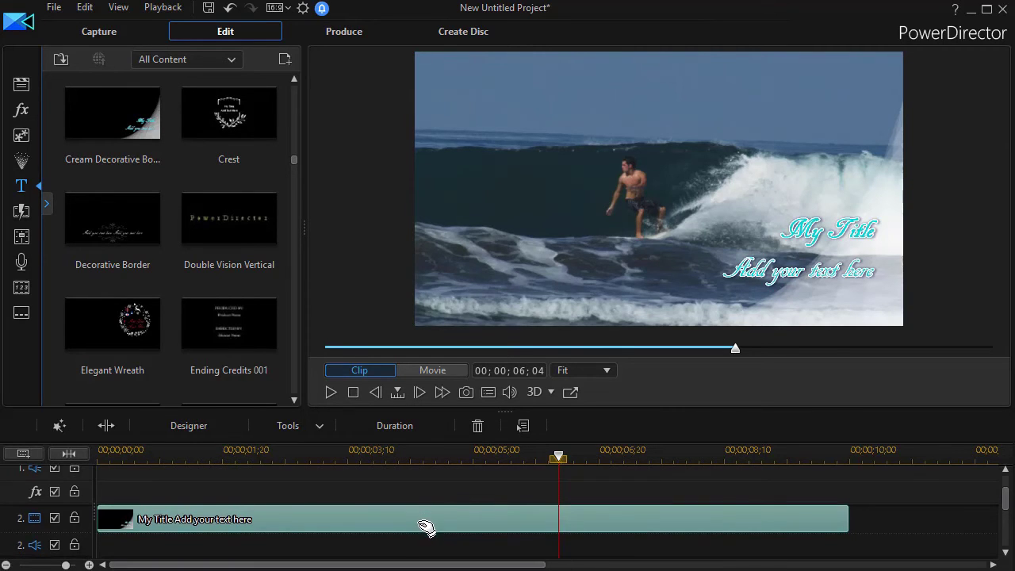
pyautogui.doubleClick(414, 523)
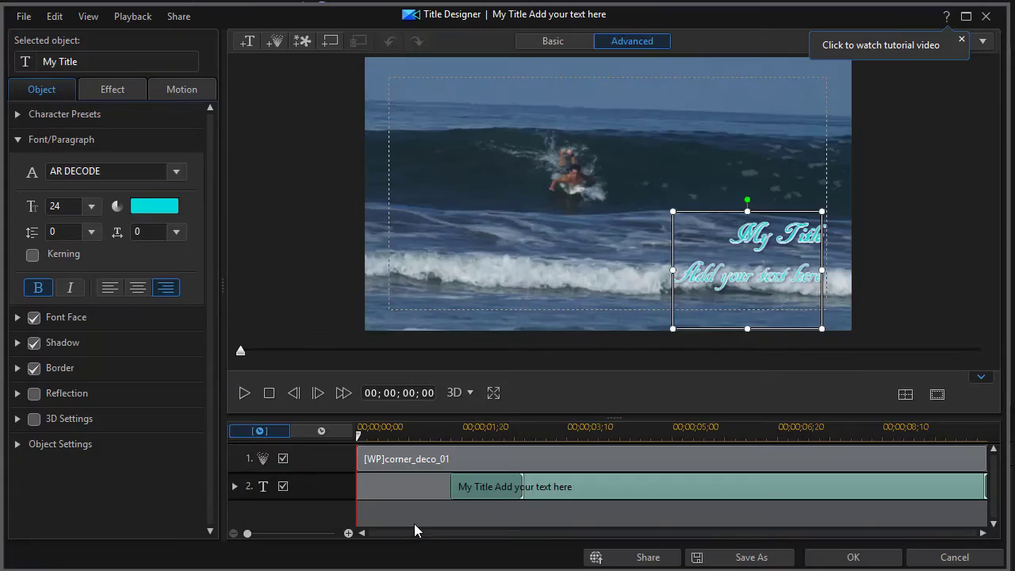
# - Toggle the timeline panel and Basic/Advanced modes, ending in Advanced with the timeline hidden
pyautogui.click(981, 379)
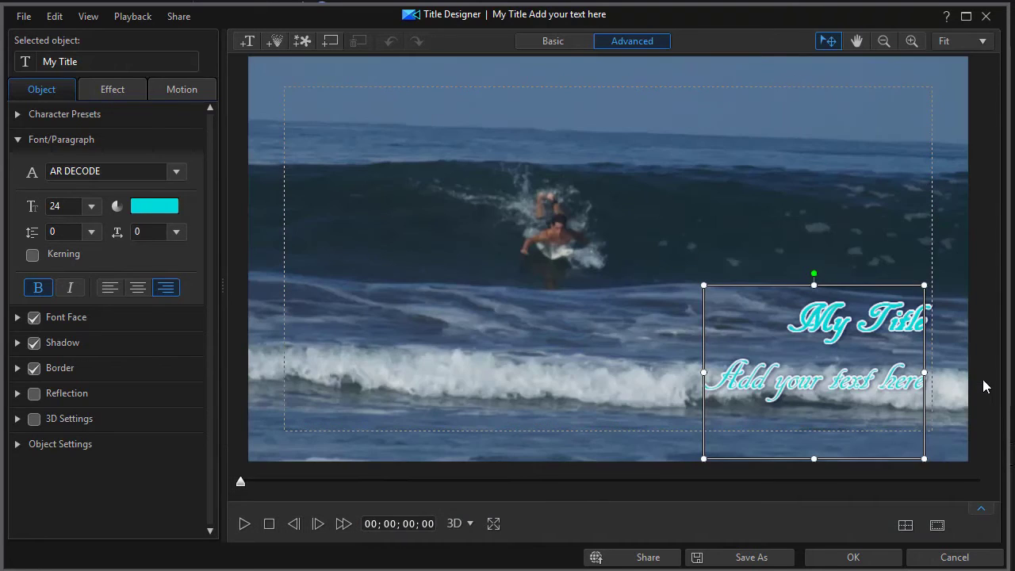
pyautogui.click(982, 512)
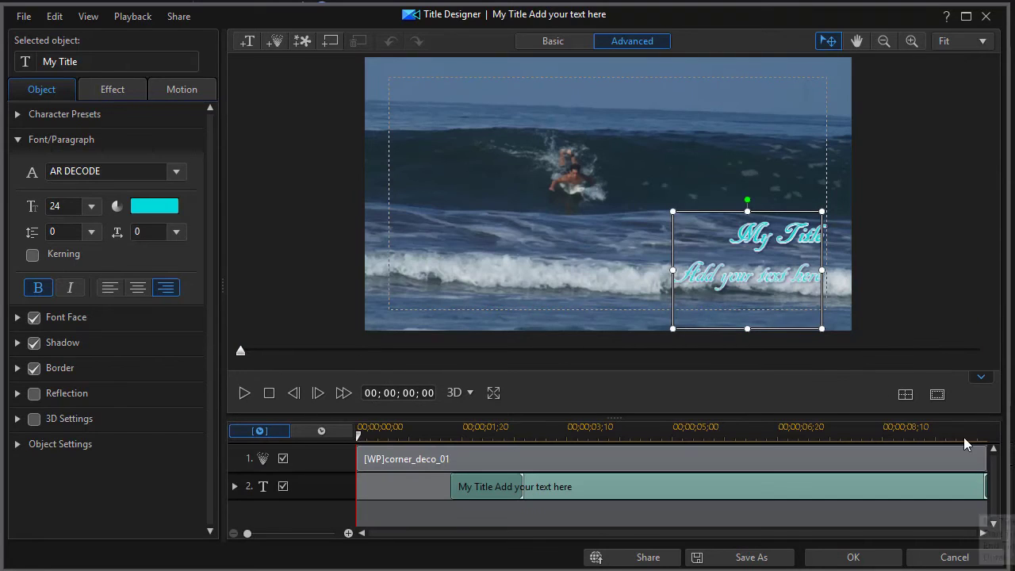
pyautogui.click(559, 44)
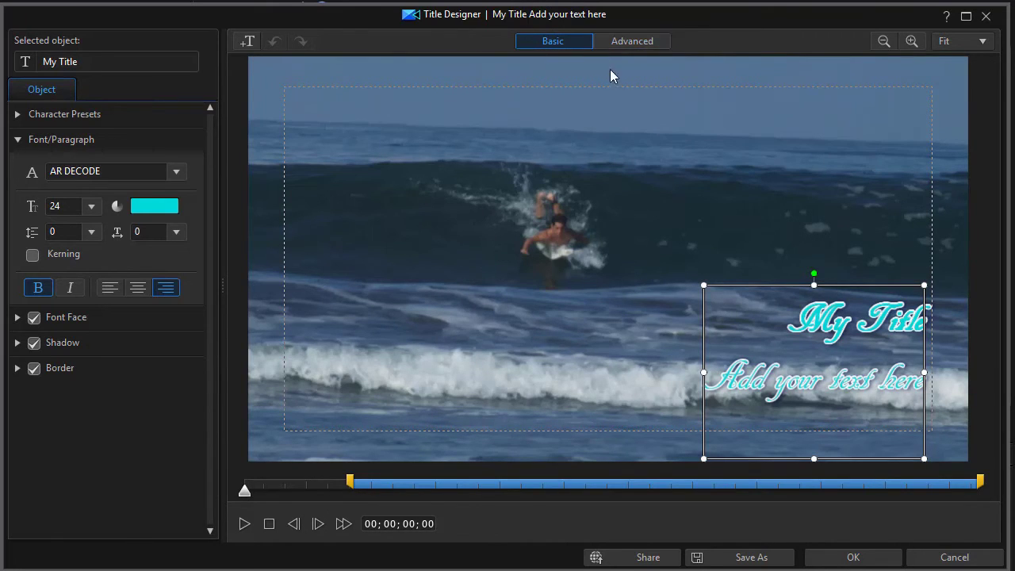
pyautogui.click(642, 43)
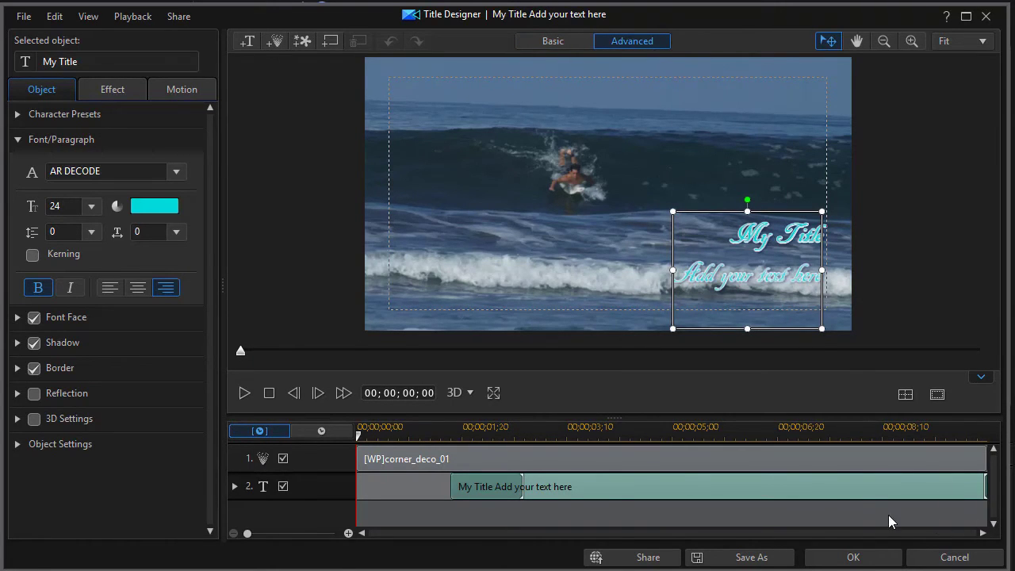
pyautogui.click(981, 380)
pyautogui.click(981, 381)
# - Show the timeline, play and pause at 00;00;06;14, then select the corner_deco_01 layer
pyautogui.click(982, 512)
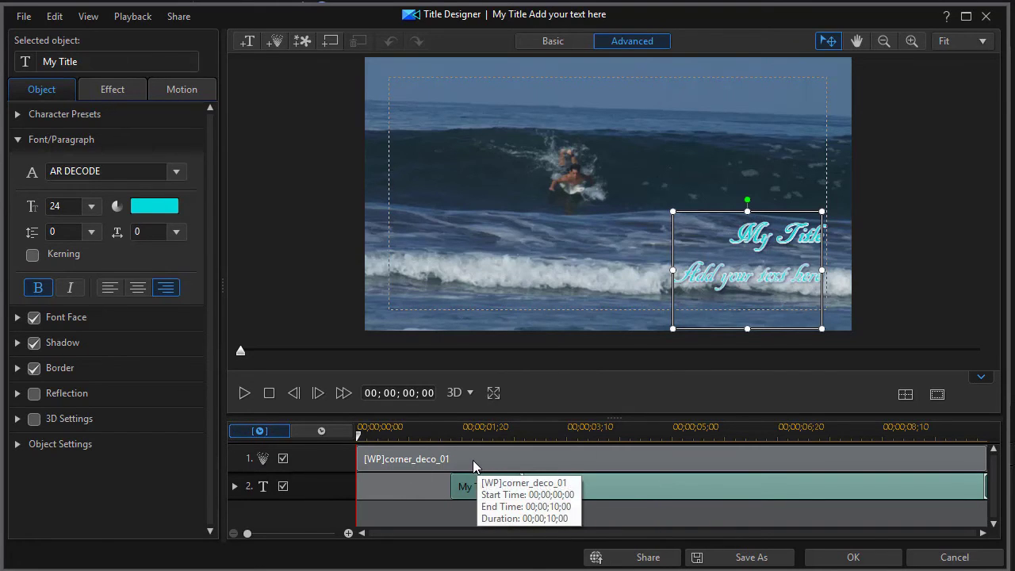
pyautogui.click(244, 393)
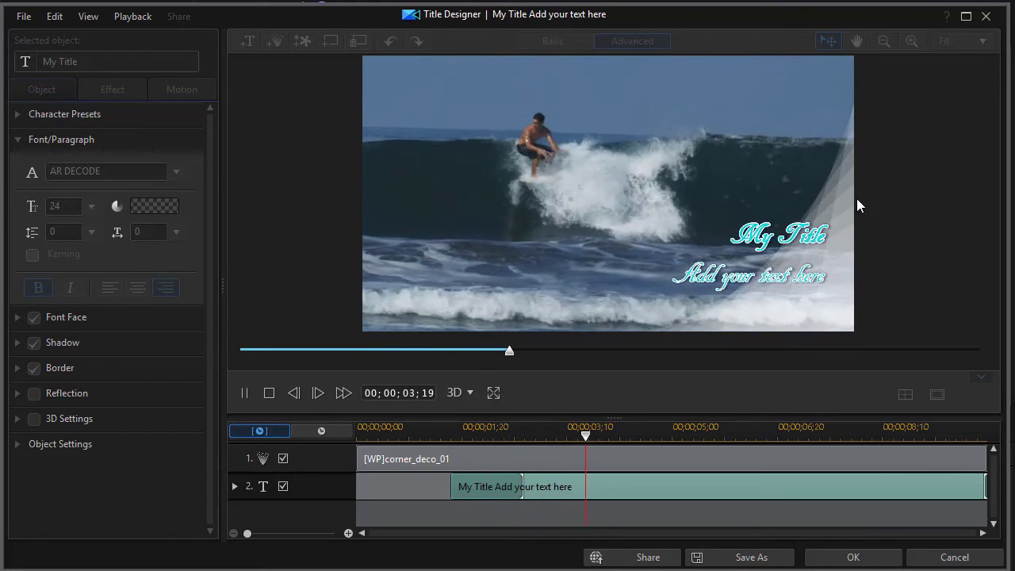
pyautogui.click(245, 393)
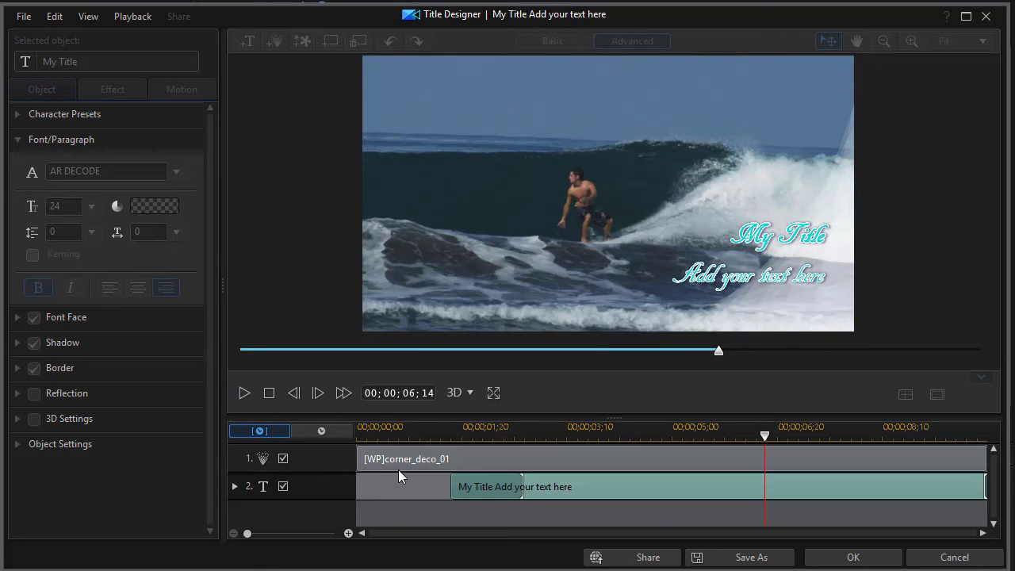
pyautogui.click(476, 457)
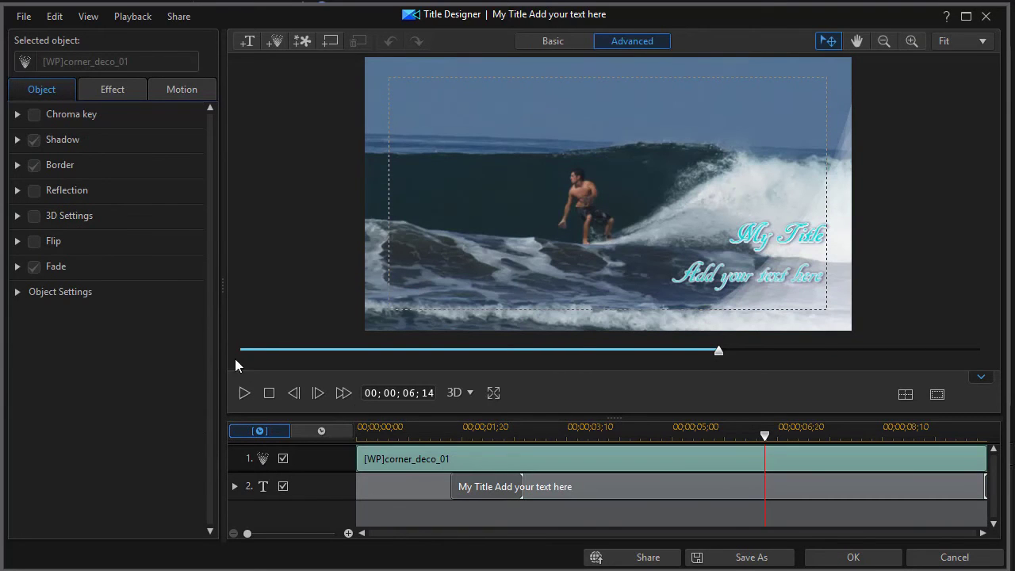
# - Review the [WP]corner_deco_01 object settings, then disable and re-enable track 1's corner decoration
pyautogui.click(18, 292)
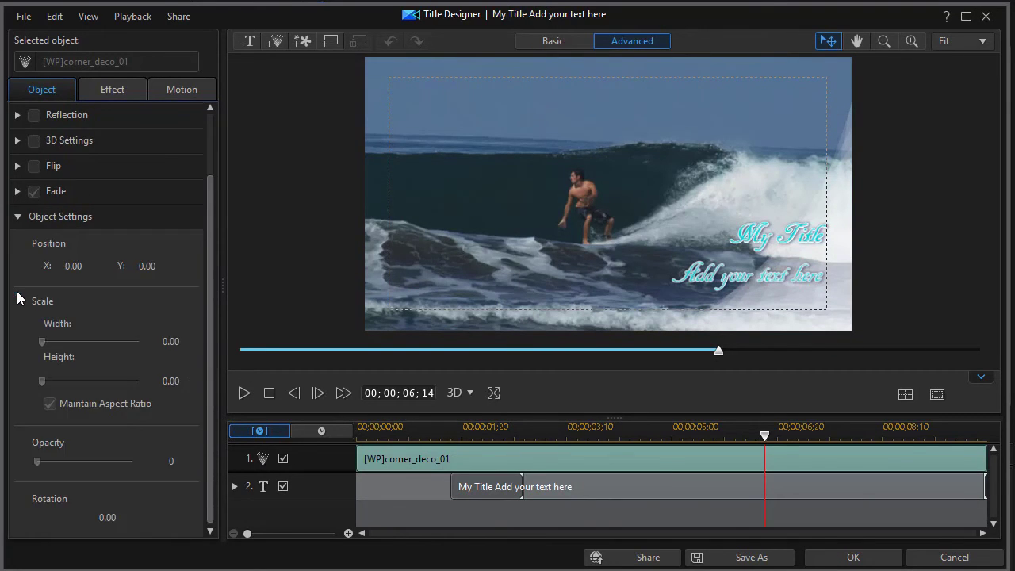
pyautogui.moveTo(211, 255); pyautogui.dragTo(214, 285)
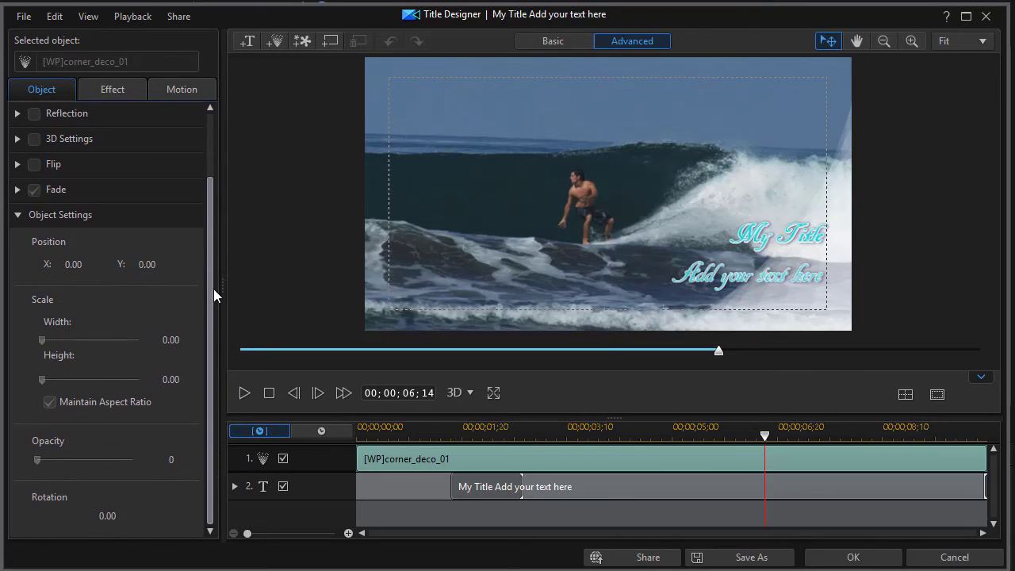
pyautogui.moveTo(212, 225); pyautogui.dragTo(211, 180)
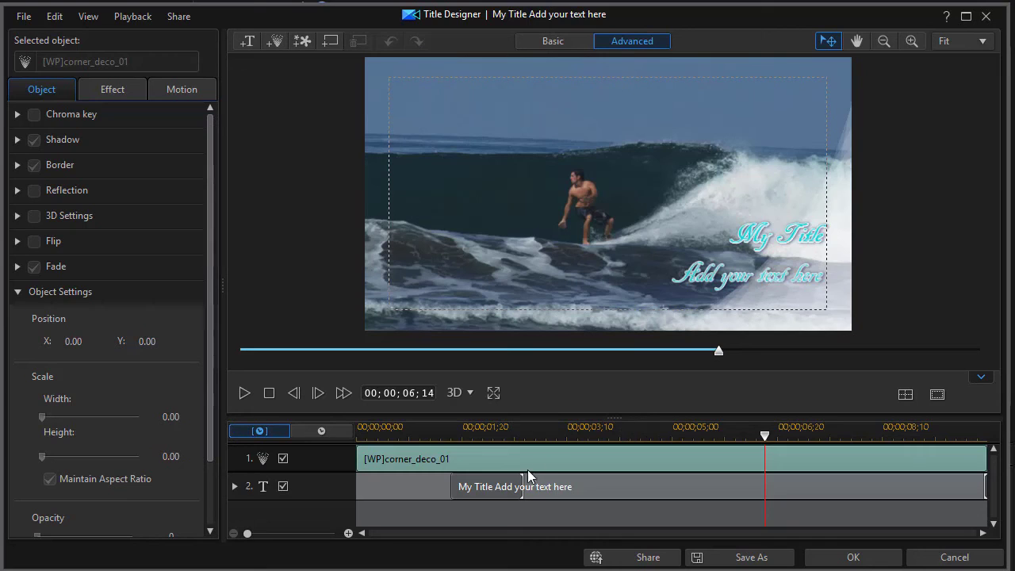
pyautogui.click(283, 460)
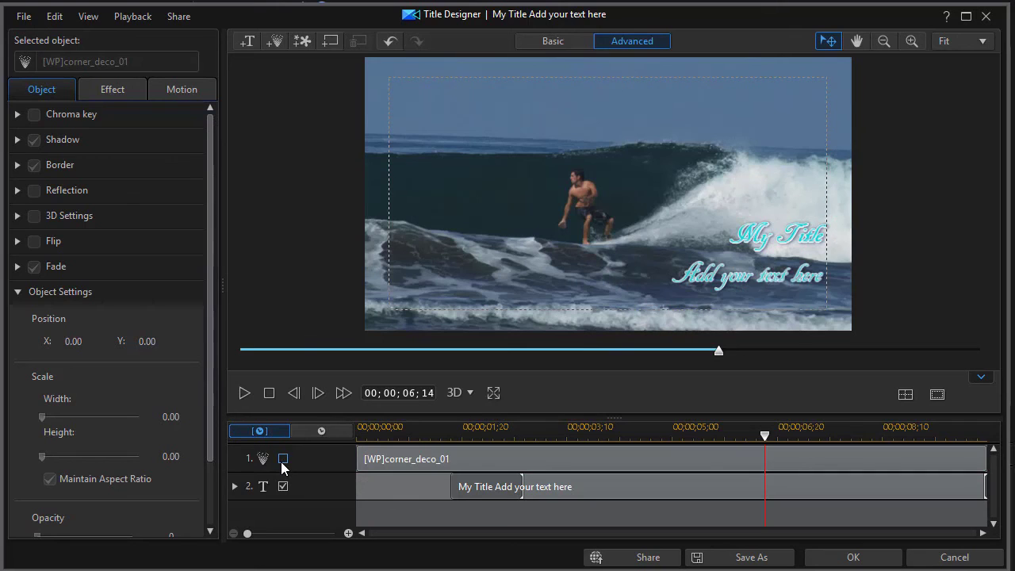
pyautogui.click(282, 459)
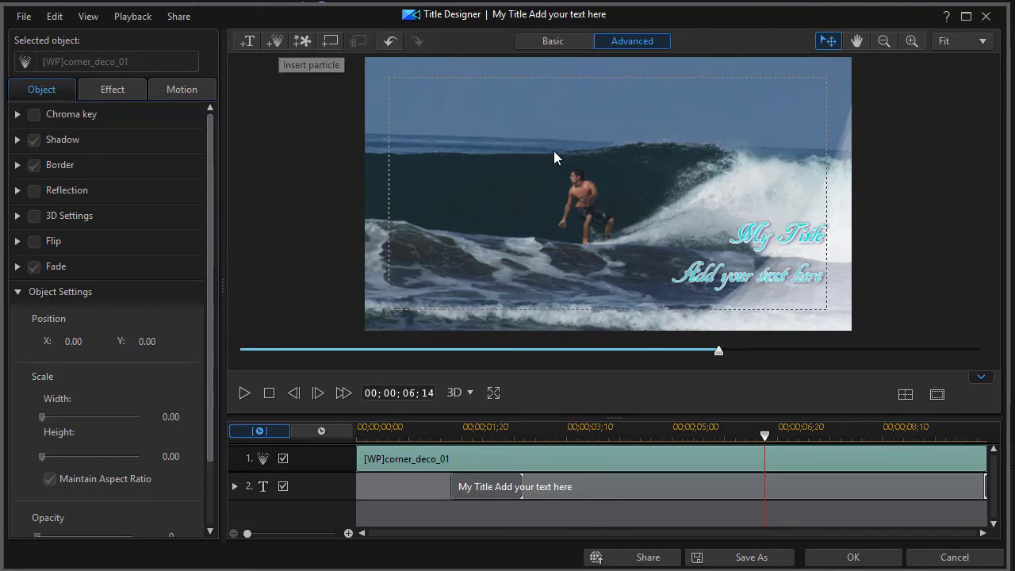
pyautogui.click(277, 41)
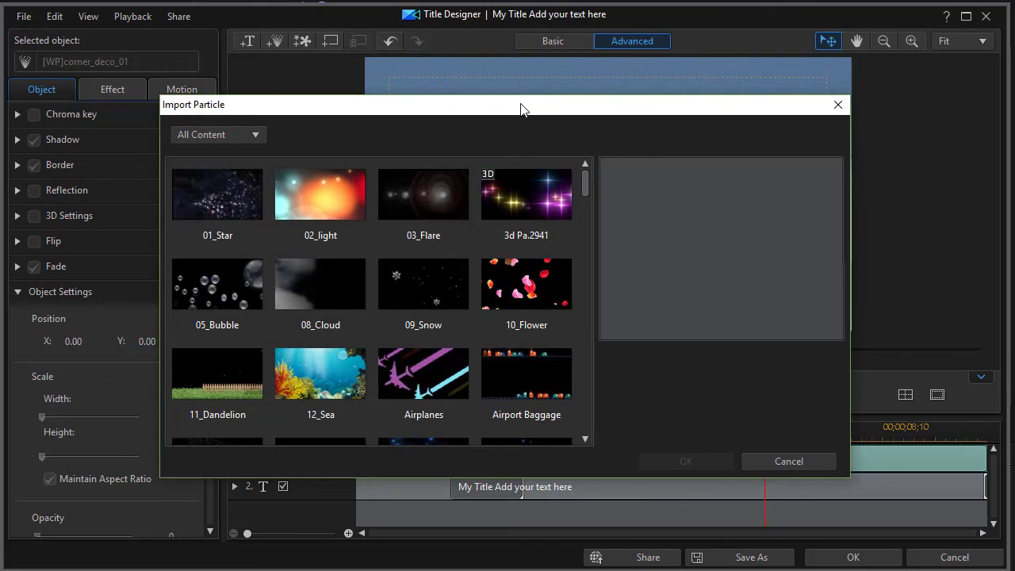
pyautogui.moveTo(521, 106); pyautogui.dragTo(499, 6)
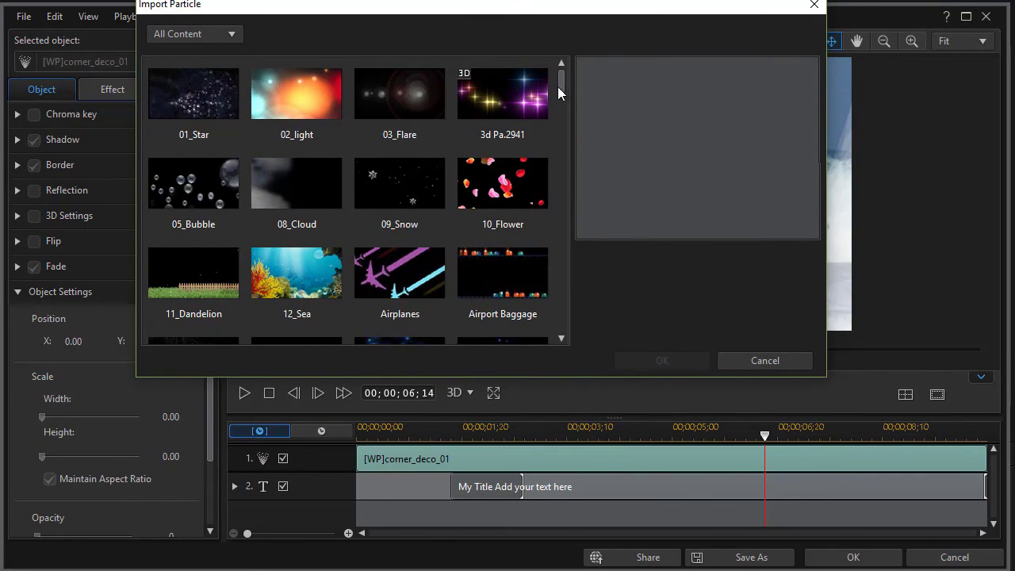
pyautogui.moveTo(563, 88); pyautogui.dragTo(564, 352)
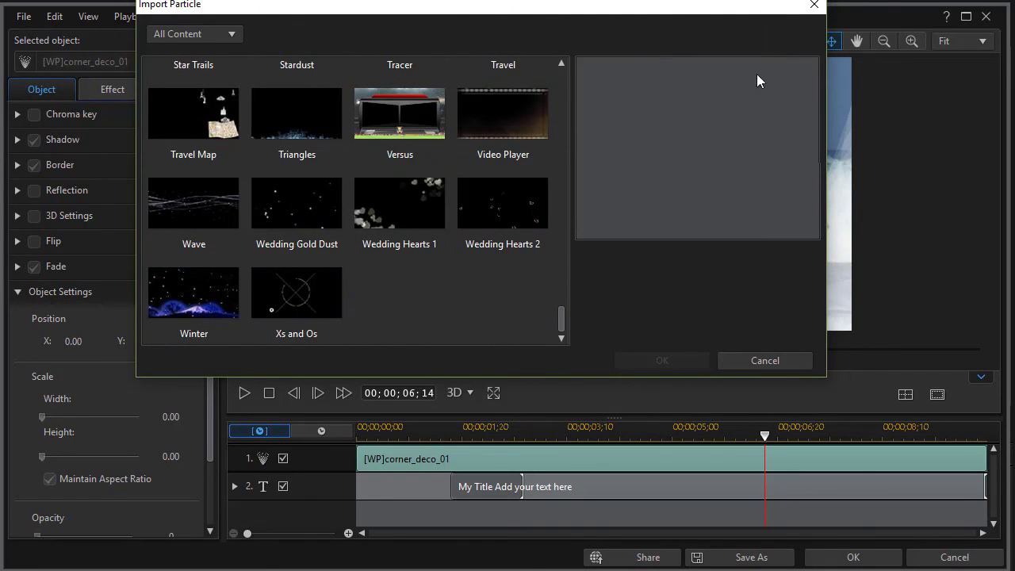
pyautogui.click(815, 5)
pyautogui.moveTo(481, 461)
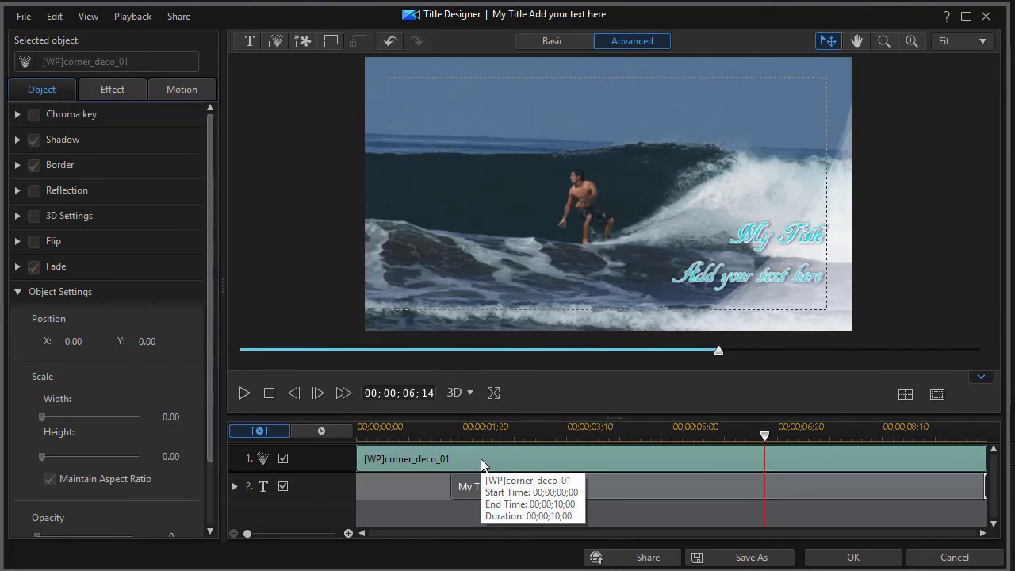